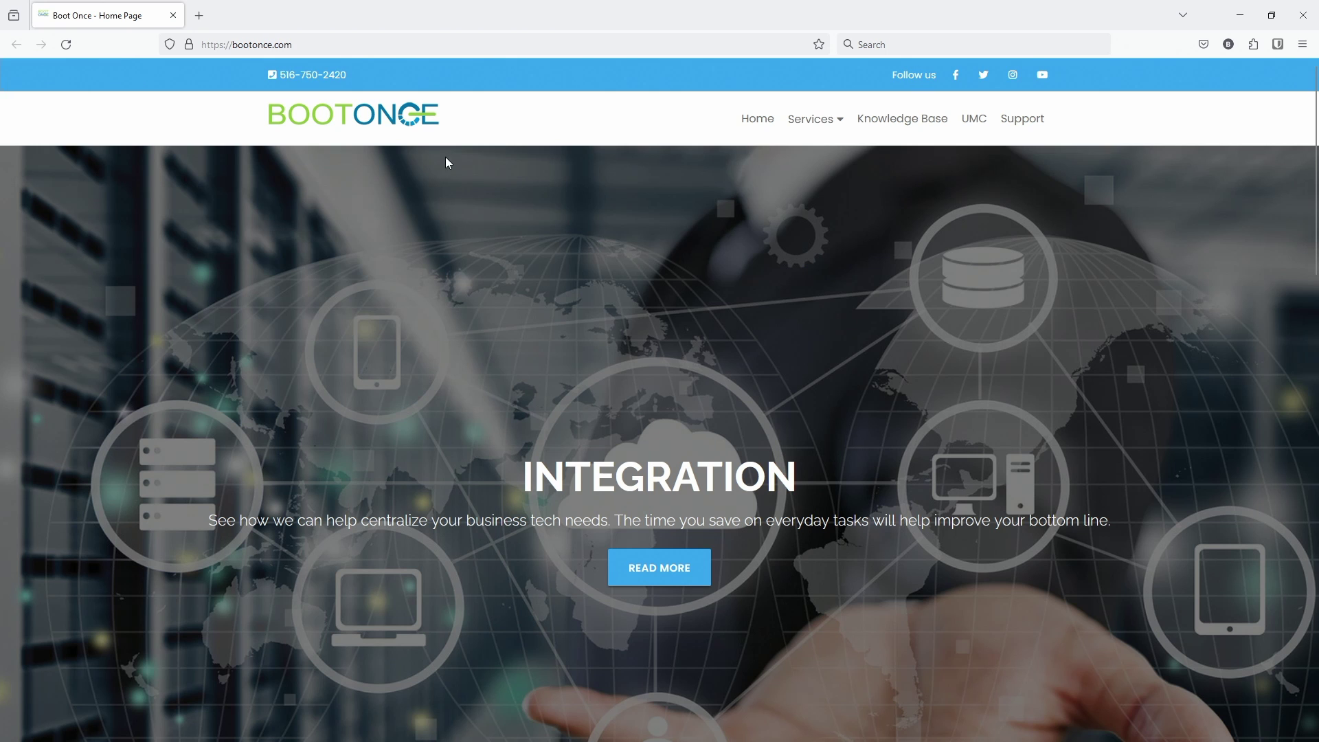
Step: Load memtest86.com in Firefox by accepting the 'mem' address-bar autocompletion
click(500, 39)
text(memtest86.com/)
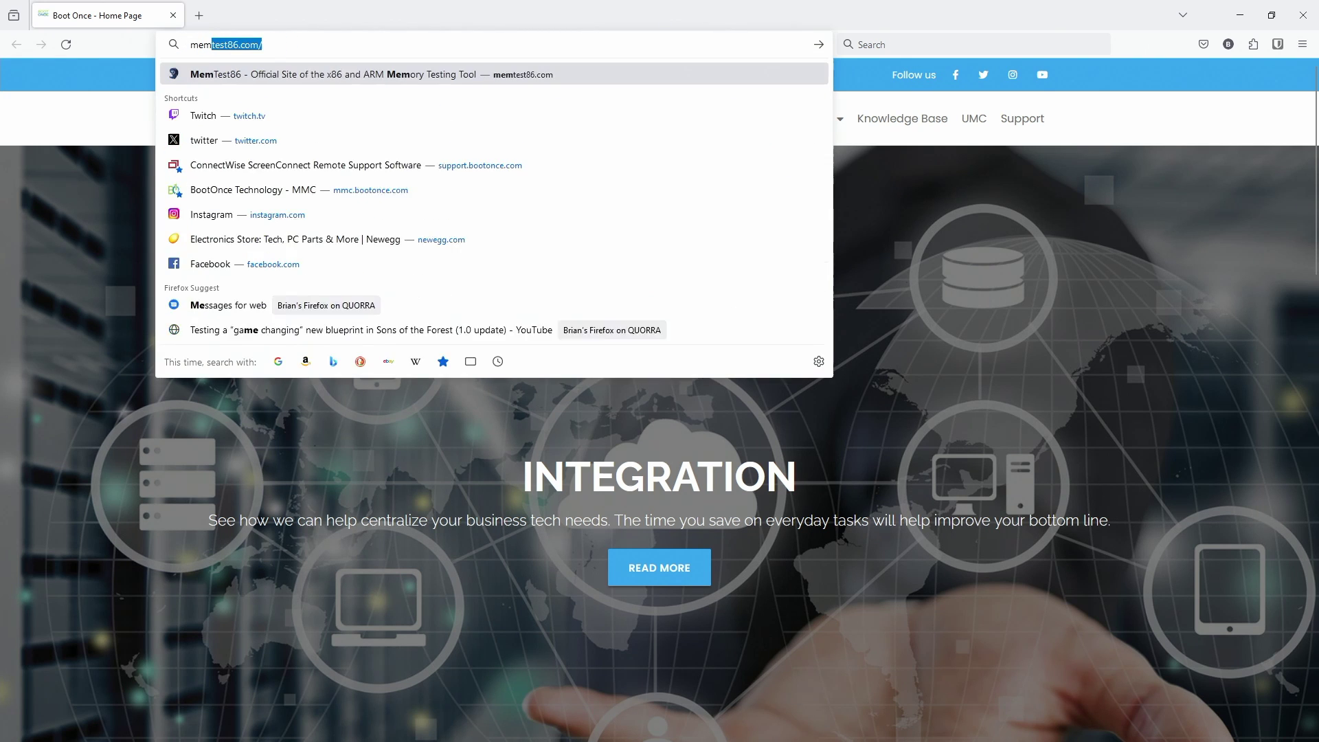
key(Return)
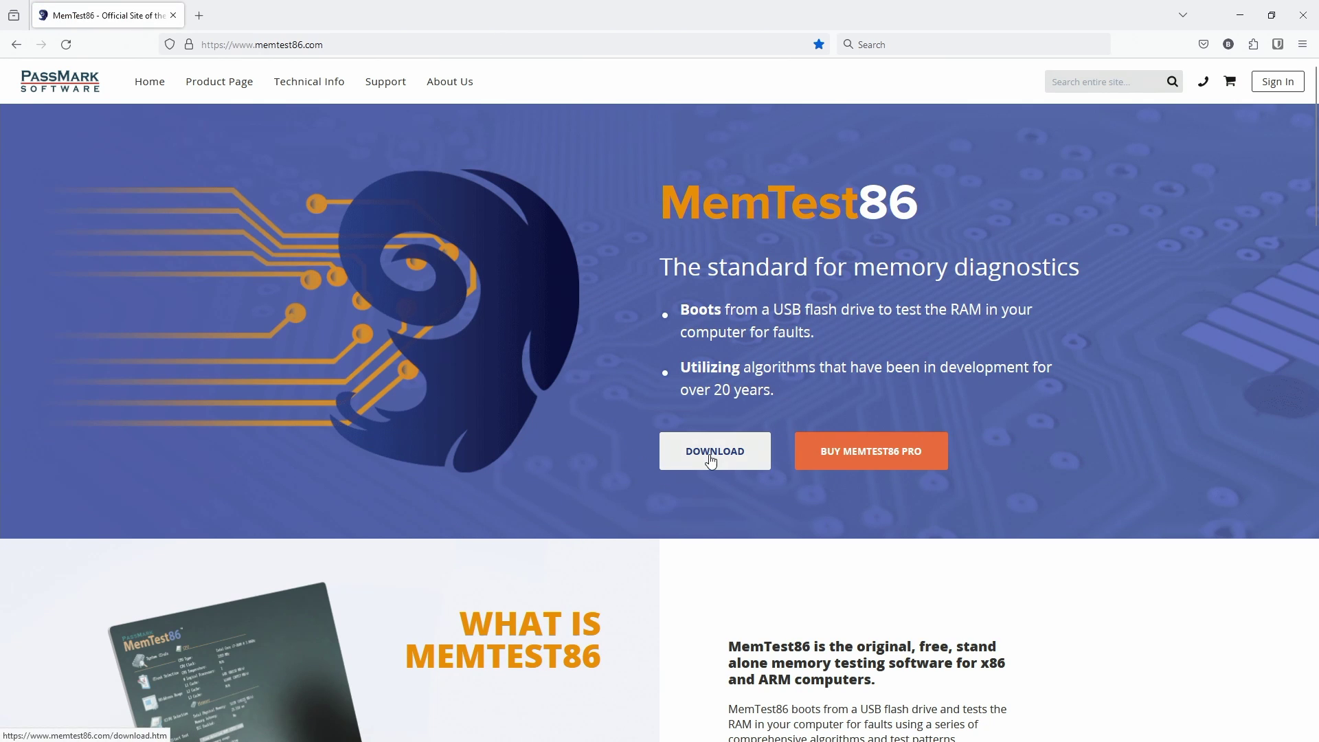
Step: Download and extract memtest86-usb.zip, then run imageUSB.exe from the memtest86-usb folder
click(711, 459)
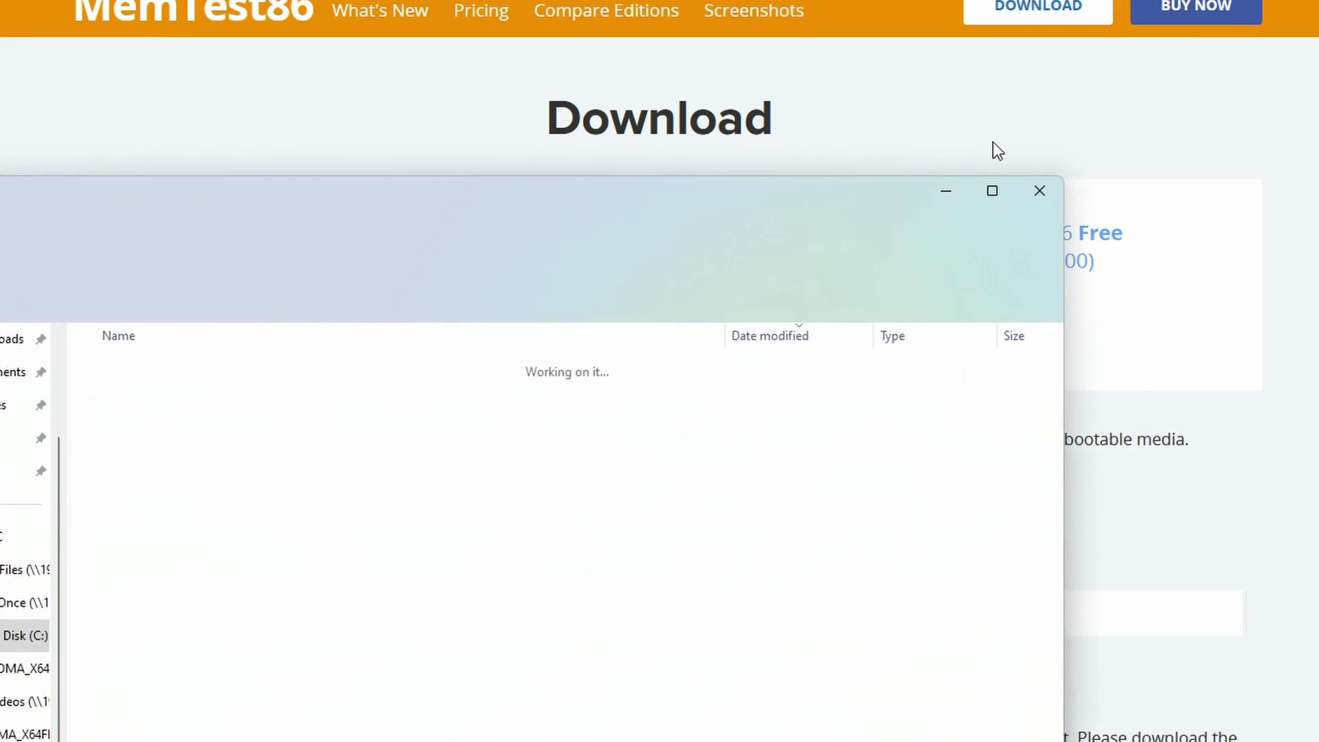
right_click(279, 405)
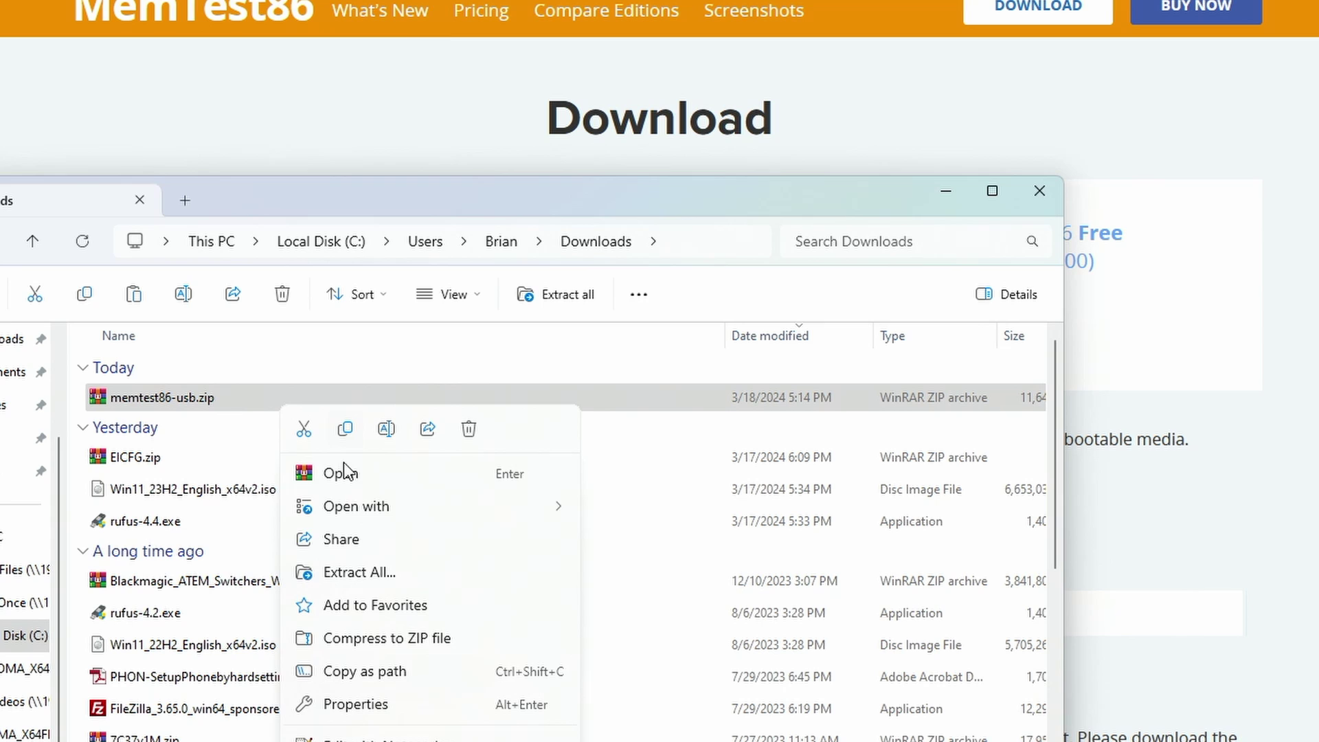
click(400, 575)
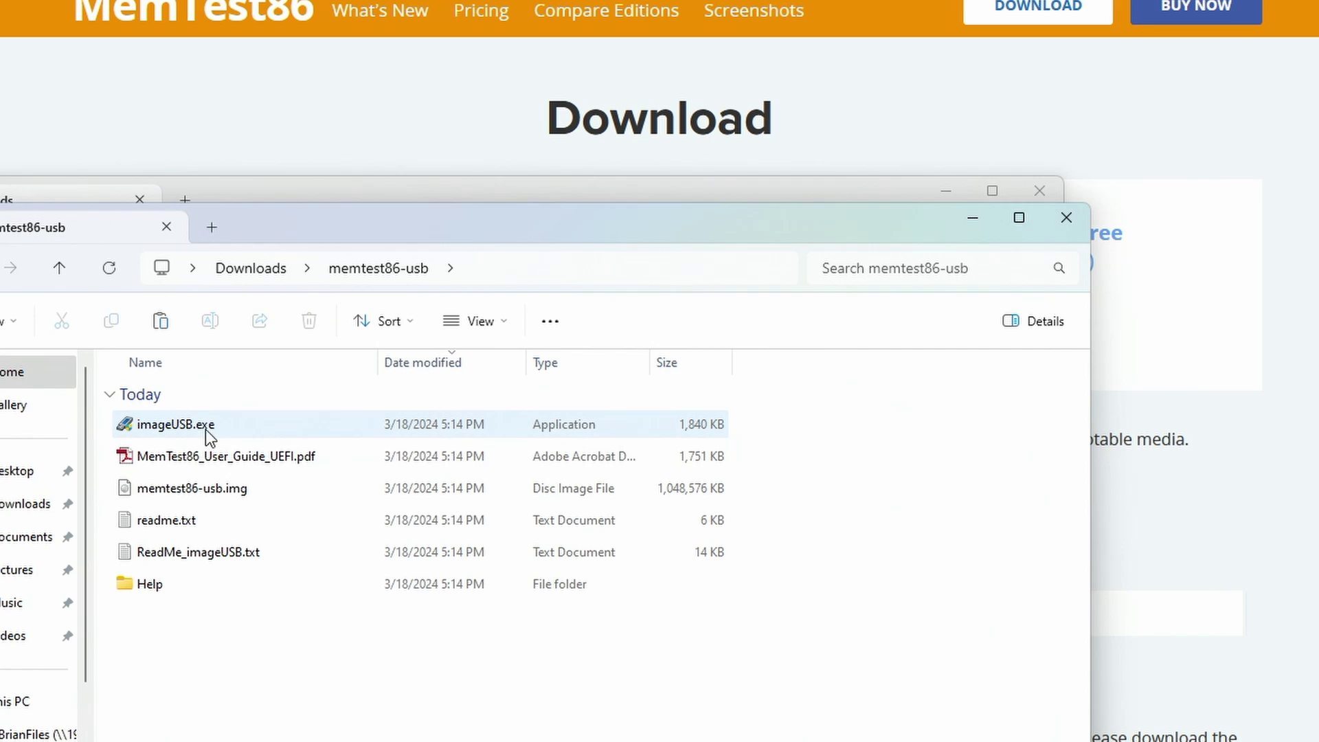
click(231, 435)
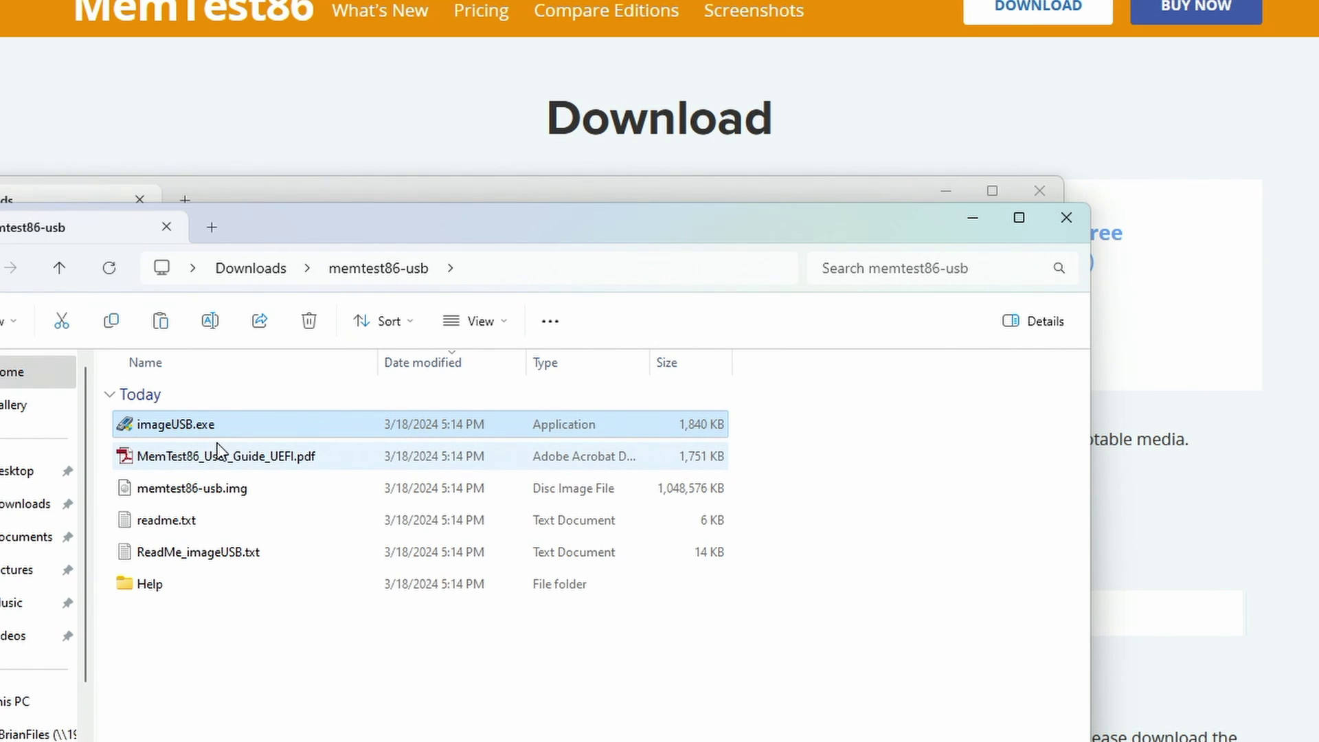
double_click(167, 427)
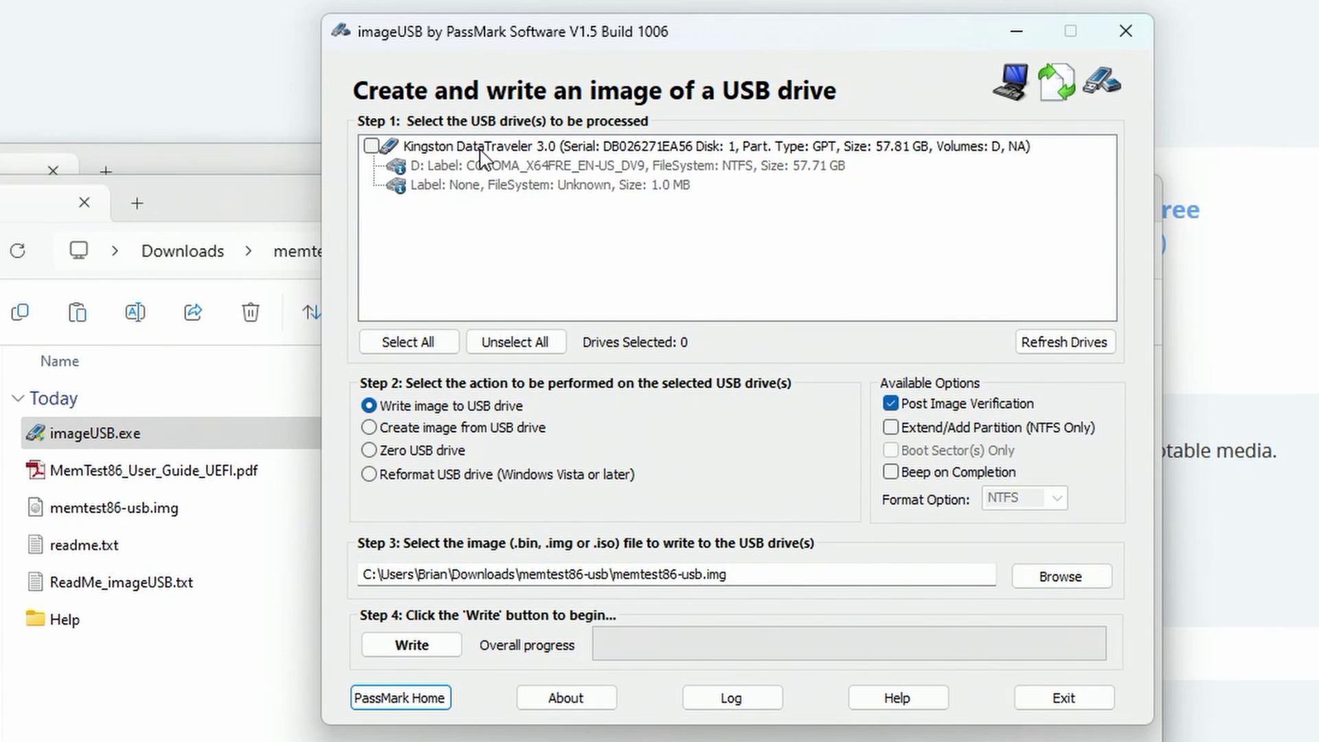
Step: Tick the Kingston DataTraveler 3.0 (57.81 GB) drive so Drives Selected shows 1
click(371, 145)
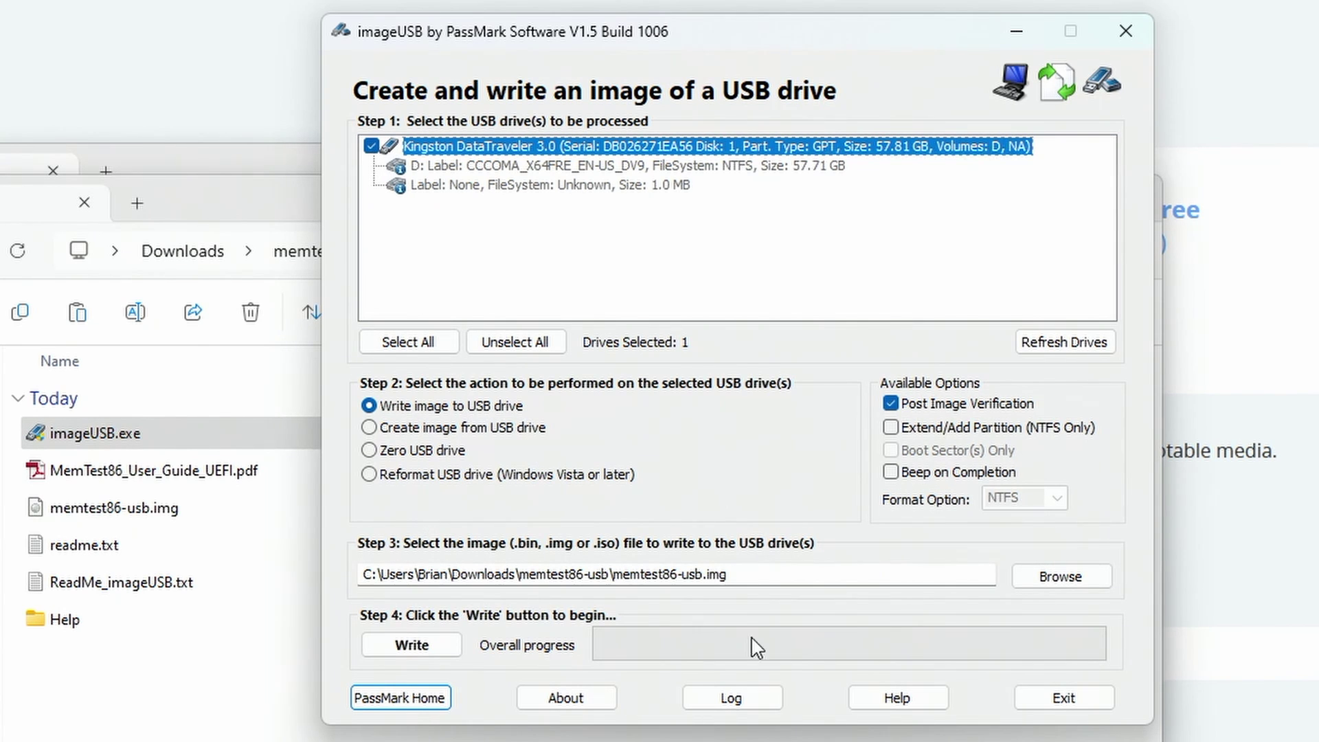
Step: Write memtest86-usb.img to the Kingston drive through both warnings, then close imageUSB and the folder
click(433, 649)
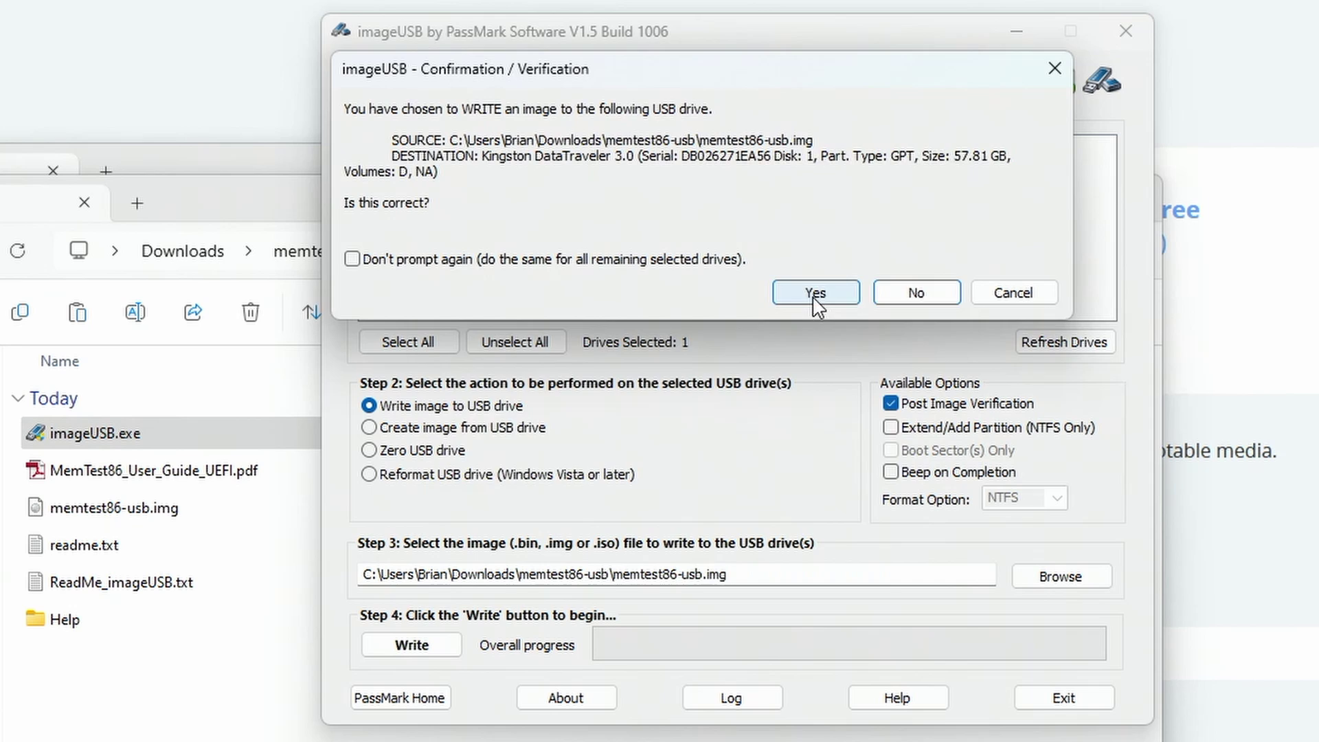
click(815, 297)
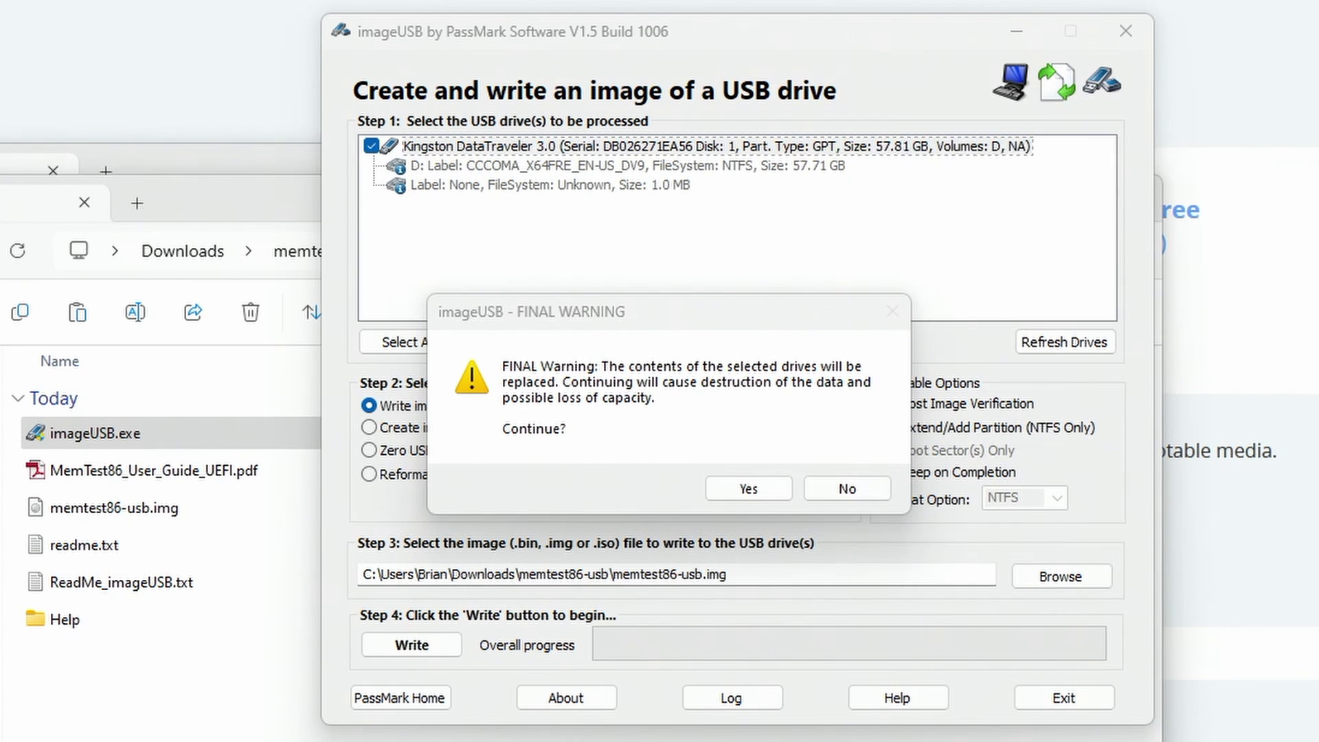
click(762, 490)
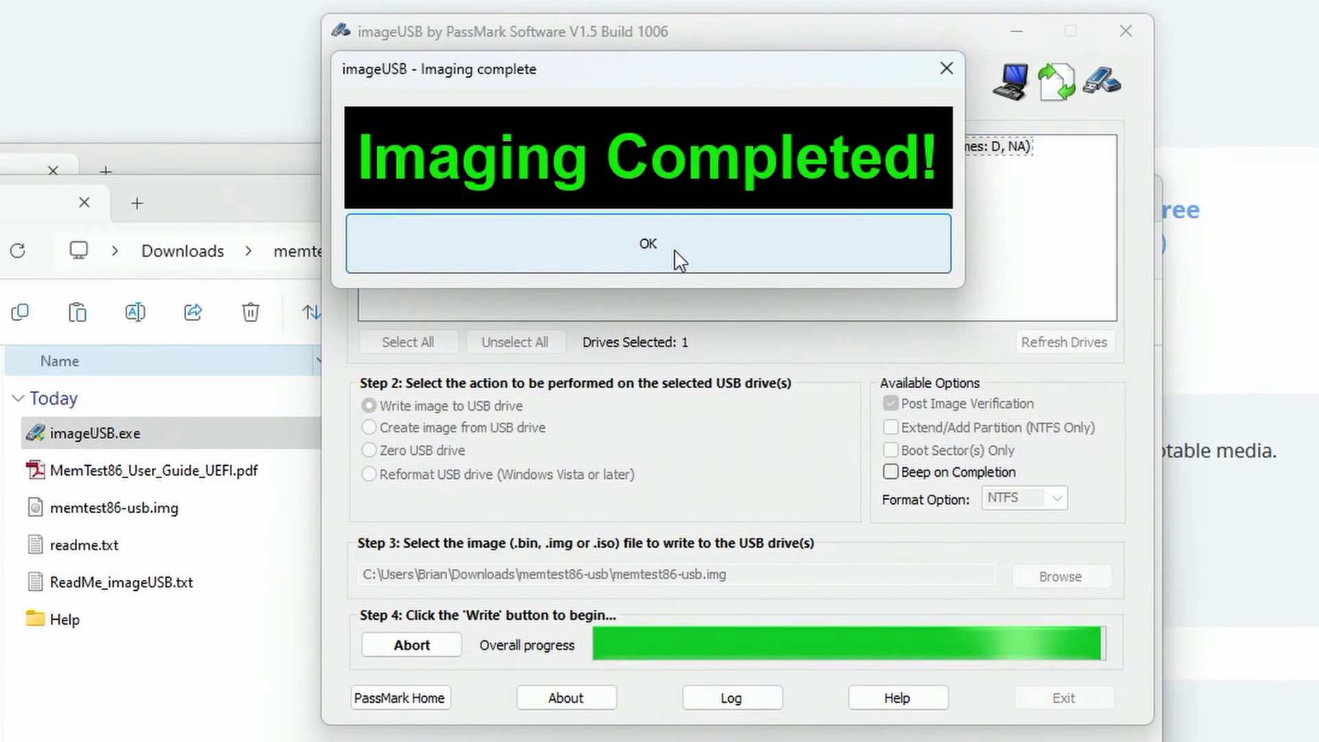
click(674, 259)
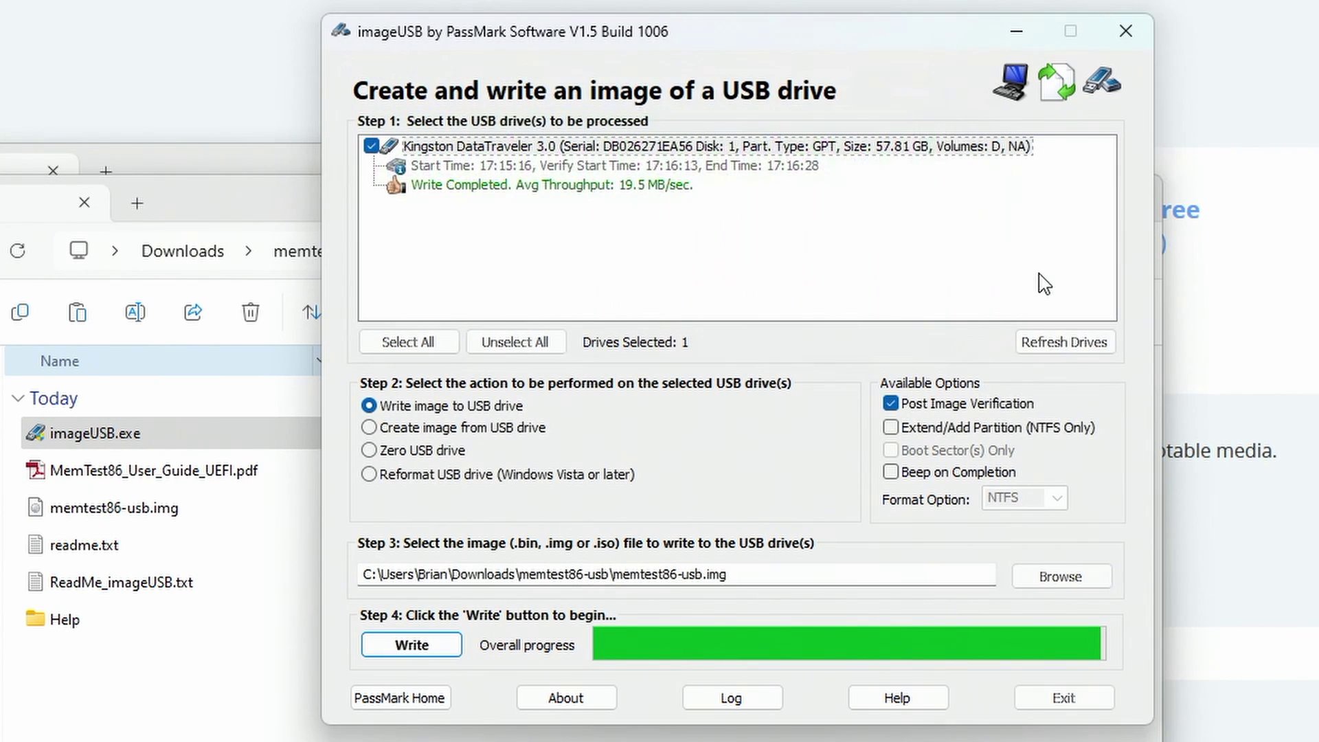
click(1137, 28)
click(1127, 193)
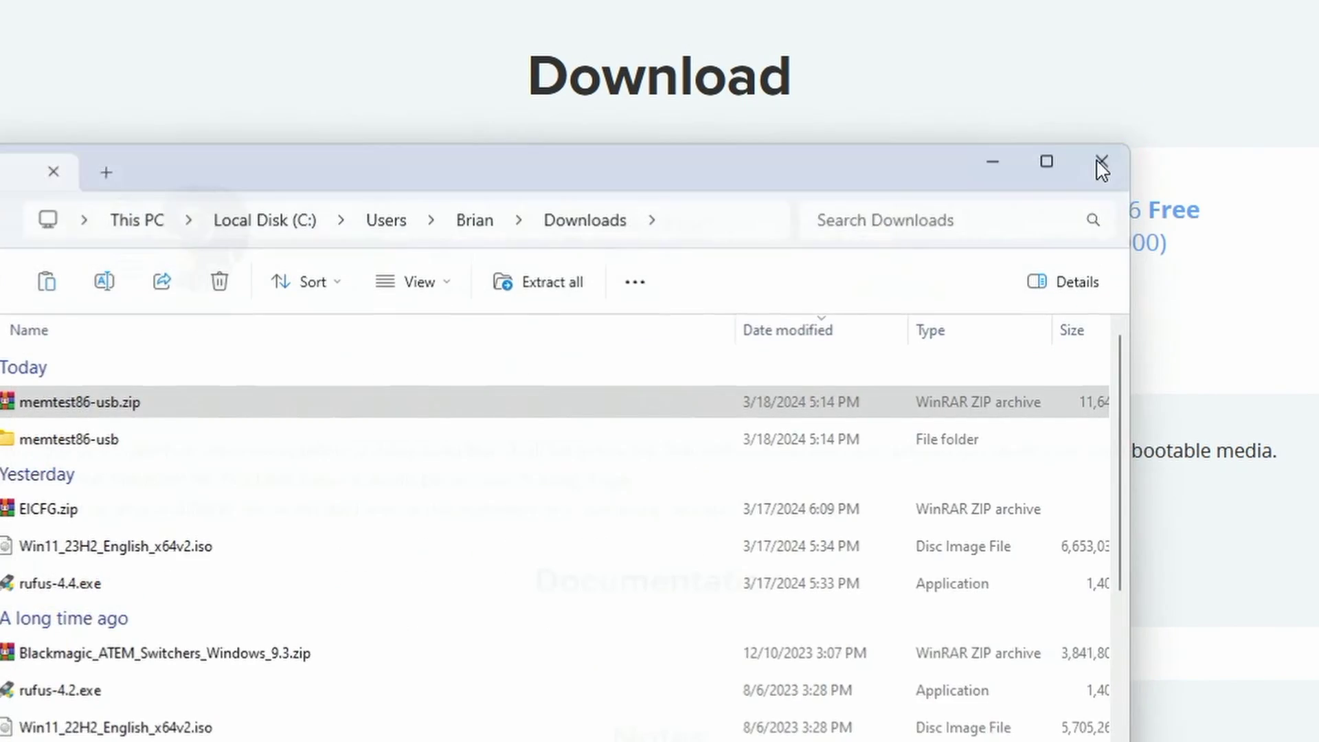
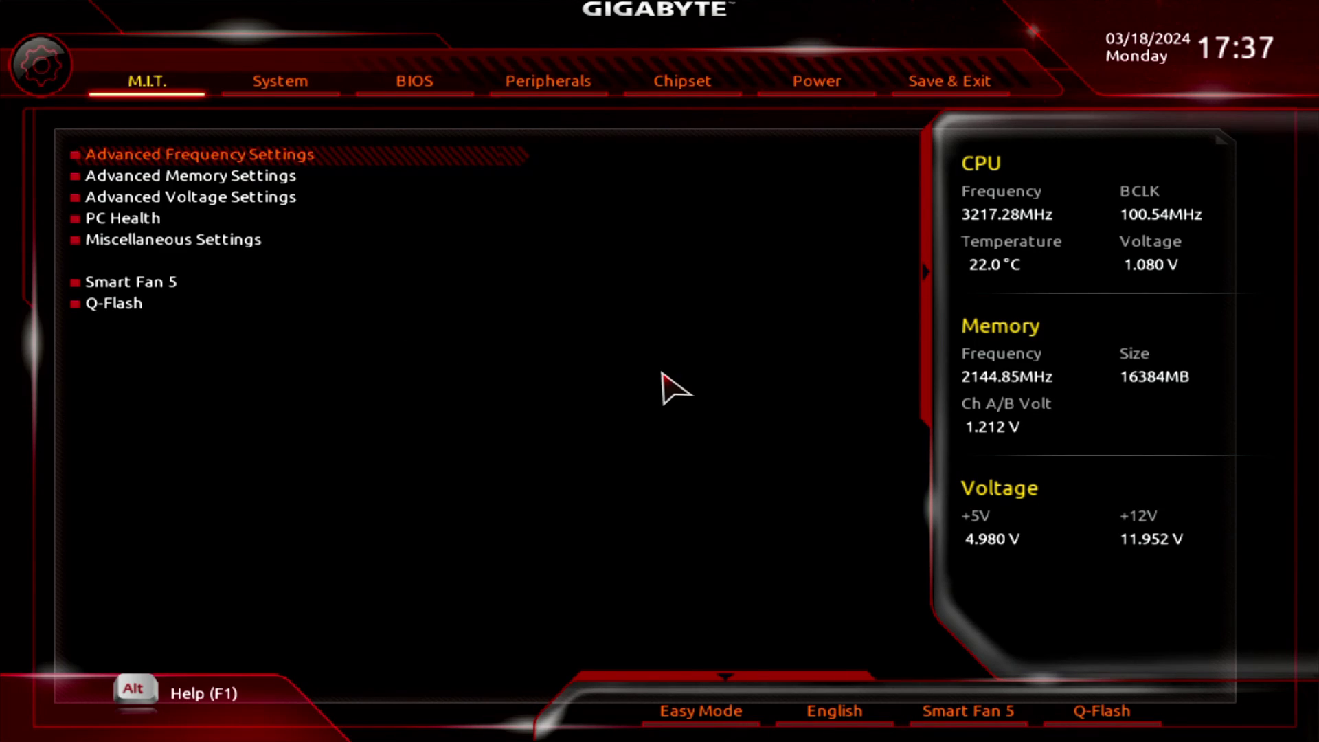
Step: Look through the System, BIOS and Peripherals tabs, then return to M.I.T
key(Right)
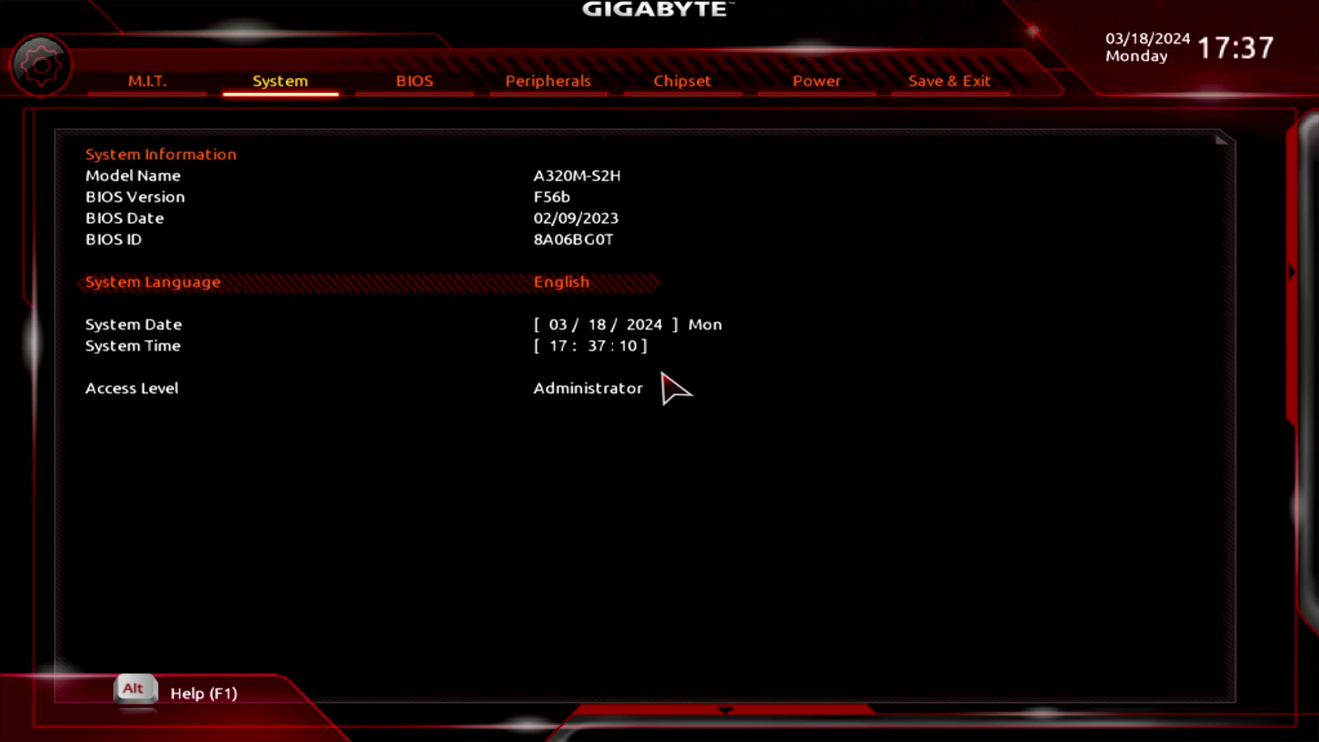
key(Right)
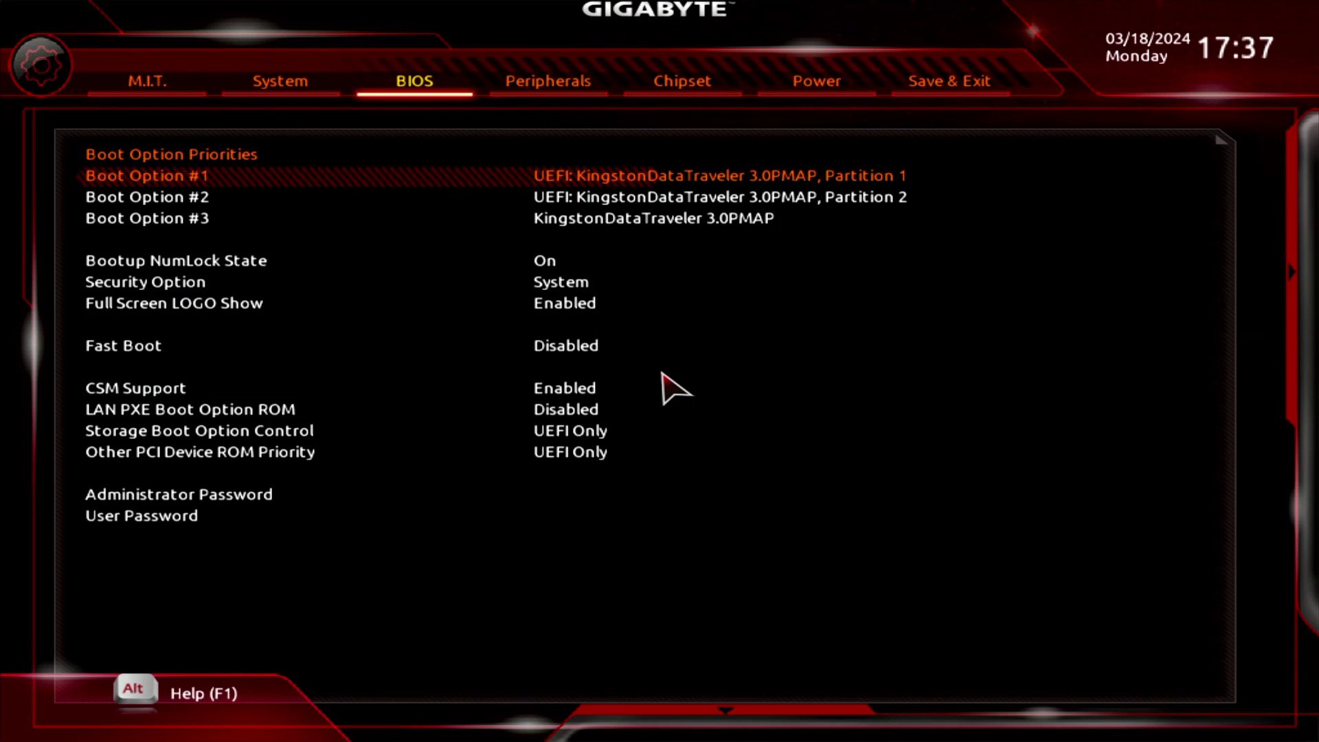
key(Right)
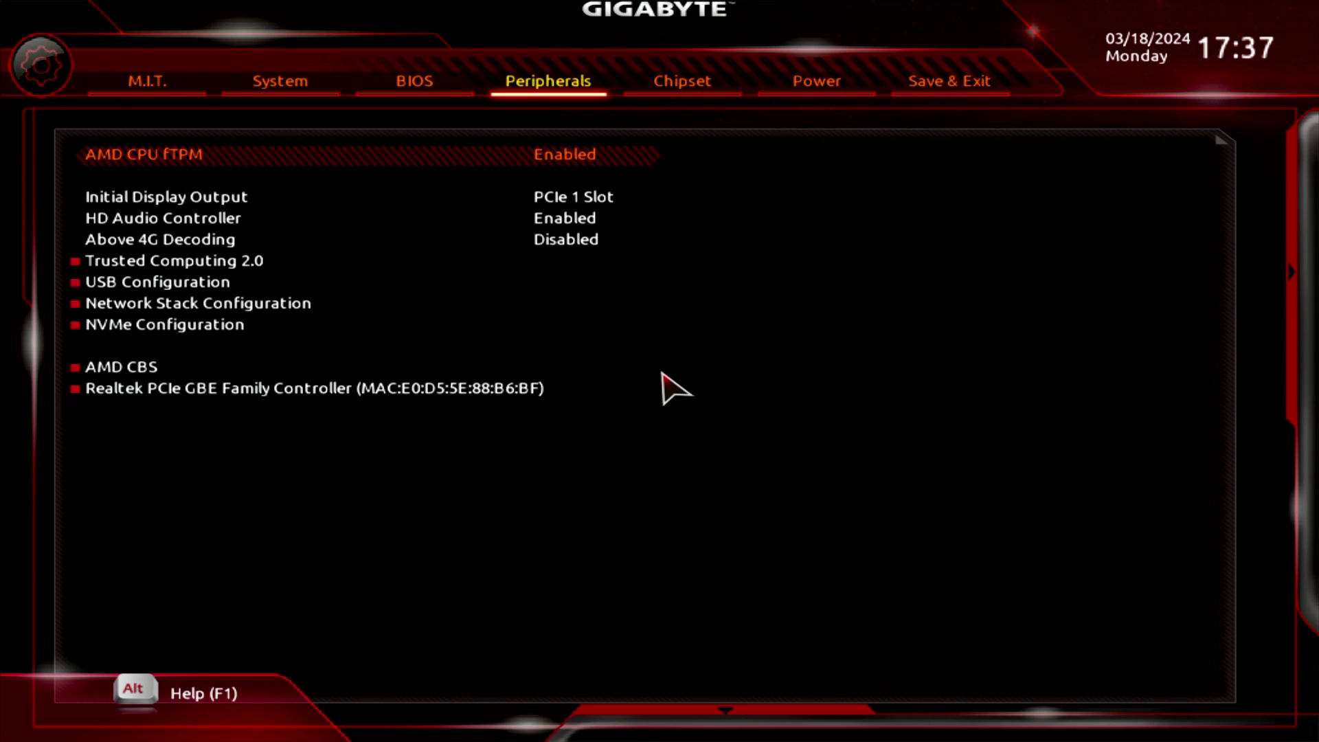
key(Left)
key(Left)
key(Left)
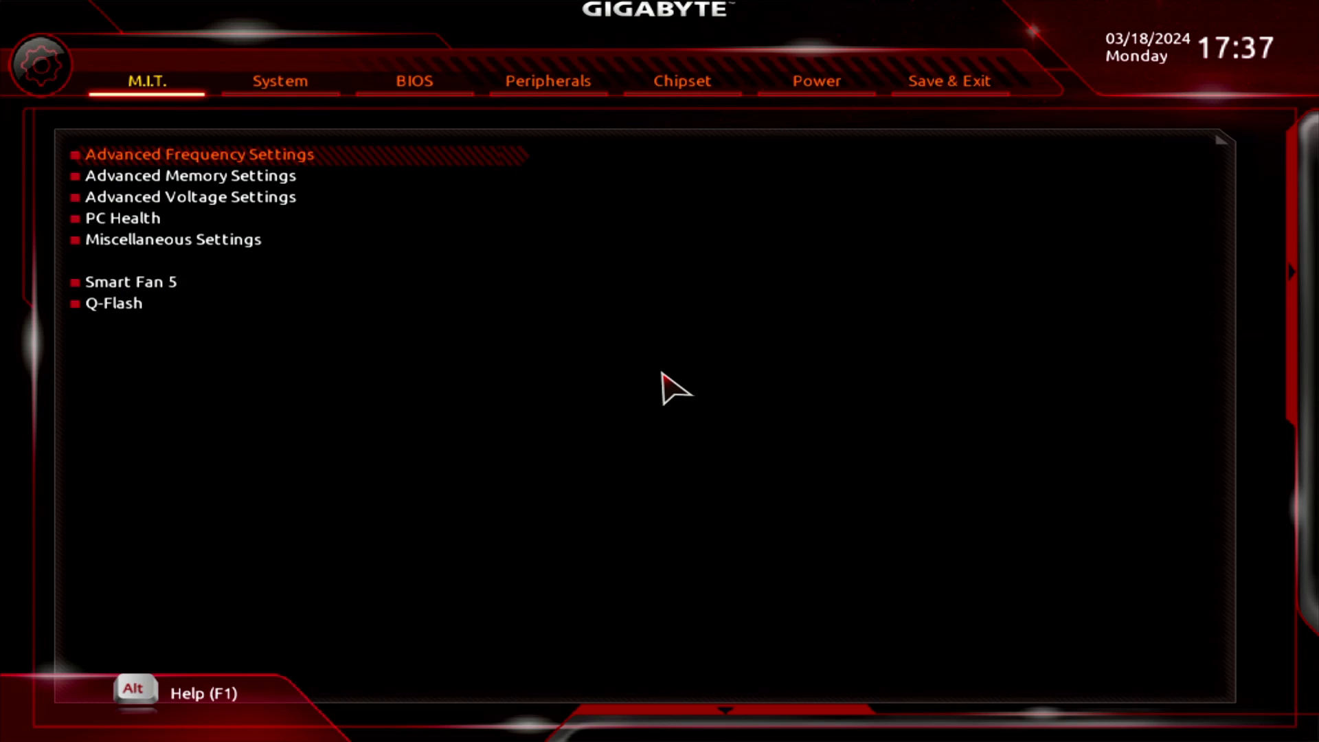
Step: Set Extreme Memory Profile (X.M.P.) to Profile1 for DDR4-3000 at 1.35V
key(Down)
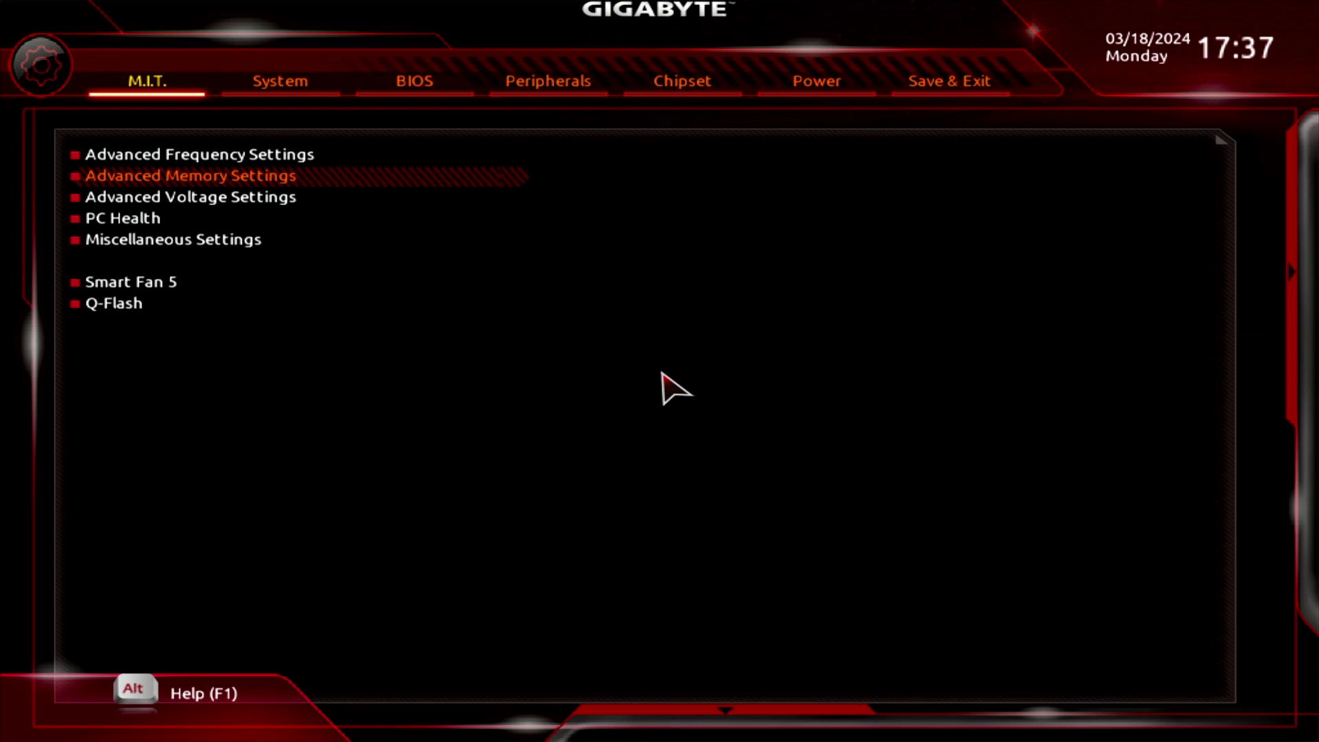
key(Return)
key(Return)
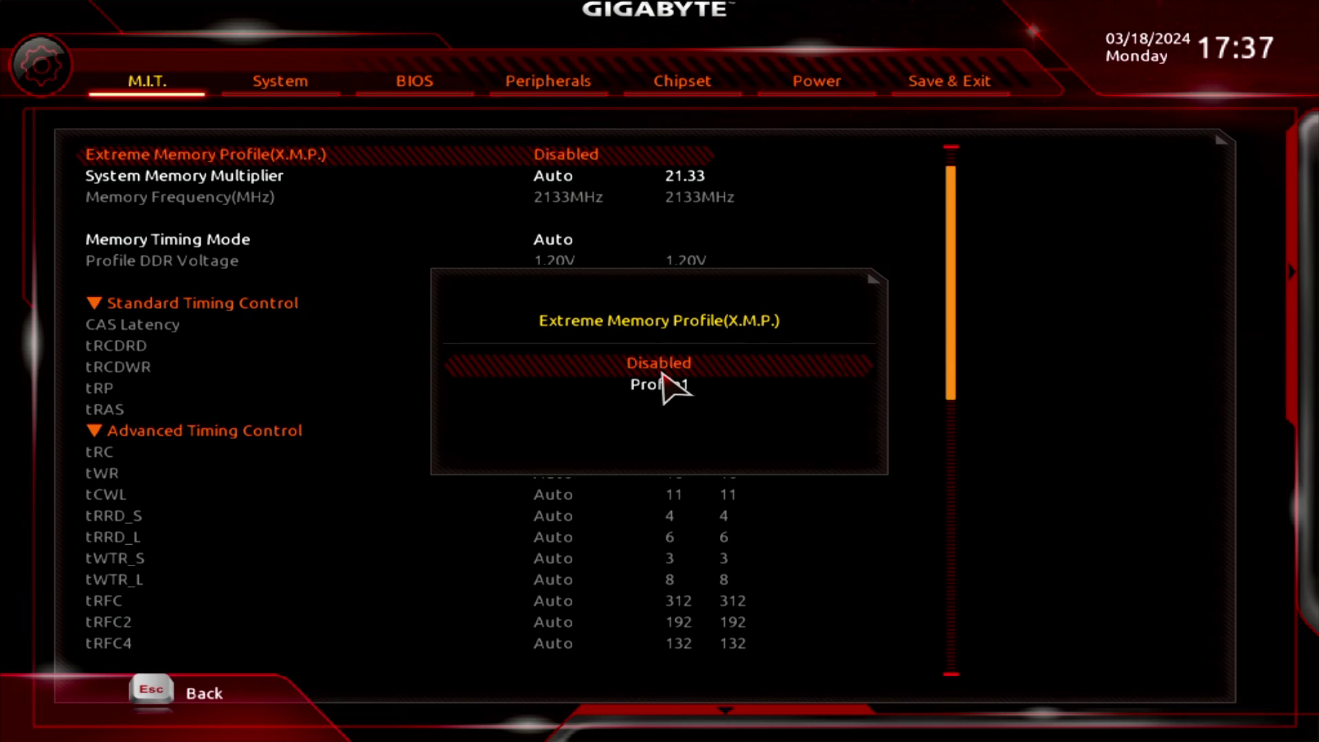
key(Down)
key(Return)
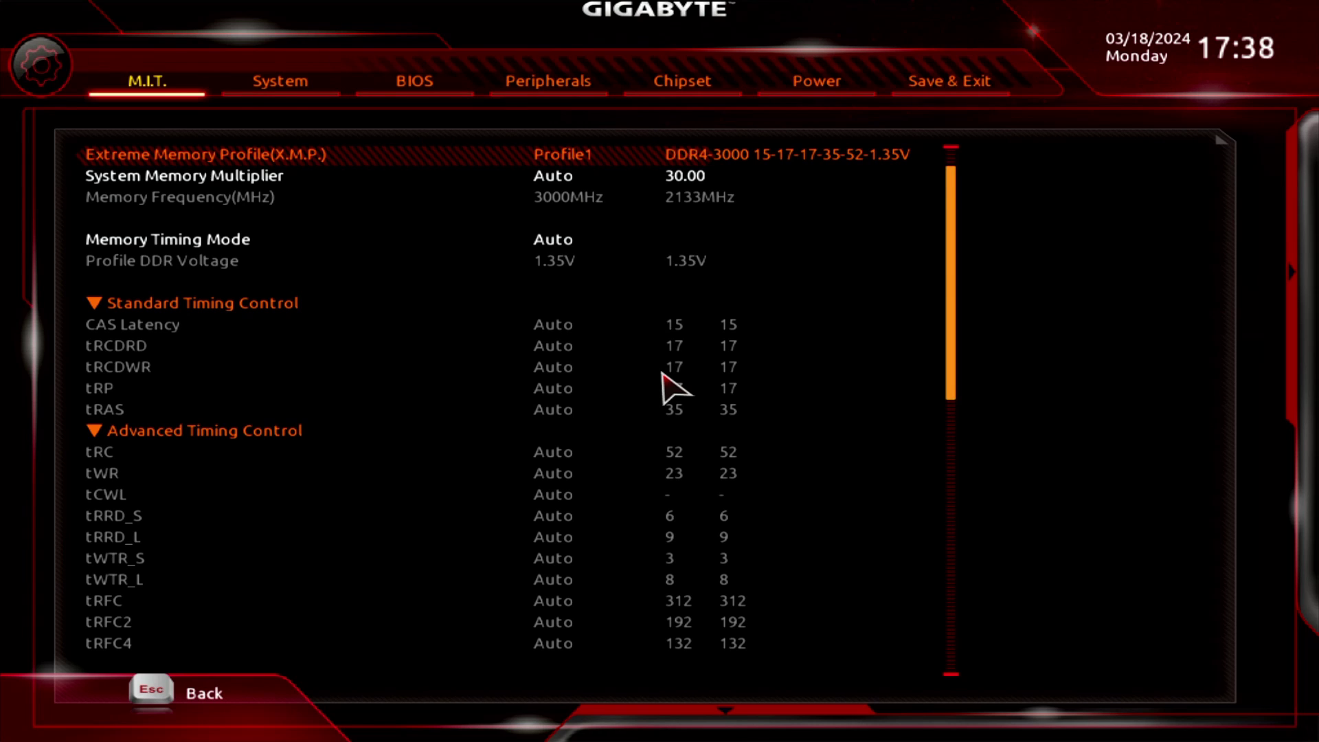
key(Right)
key(Right)
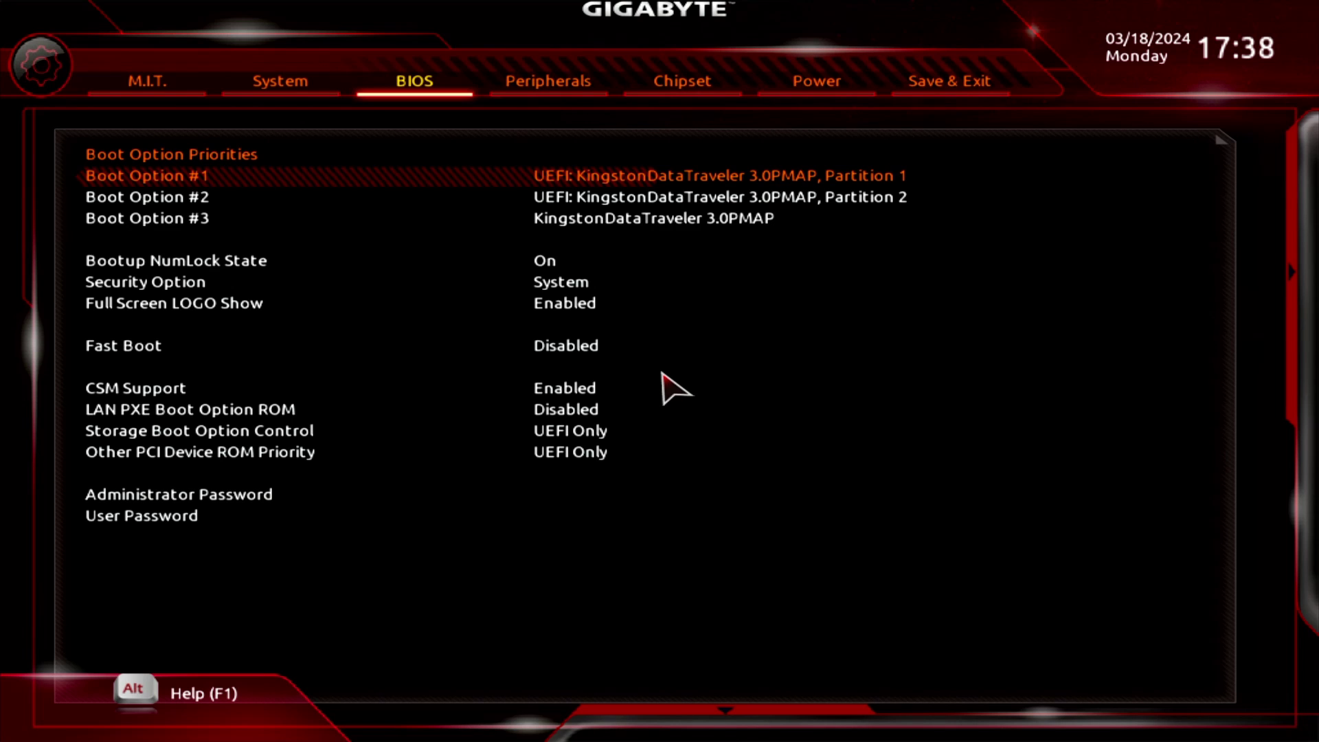
Step: Confirm the Kingston DataTraveler is Boot Option #1, then choose Save & Exit Setup
key(Down)
key(Down)
key(Up)
key(Up)
key(Right)
key(Right)
key(Right)
key(Right)
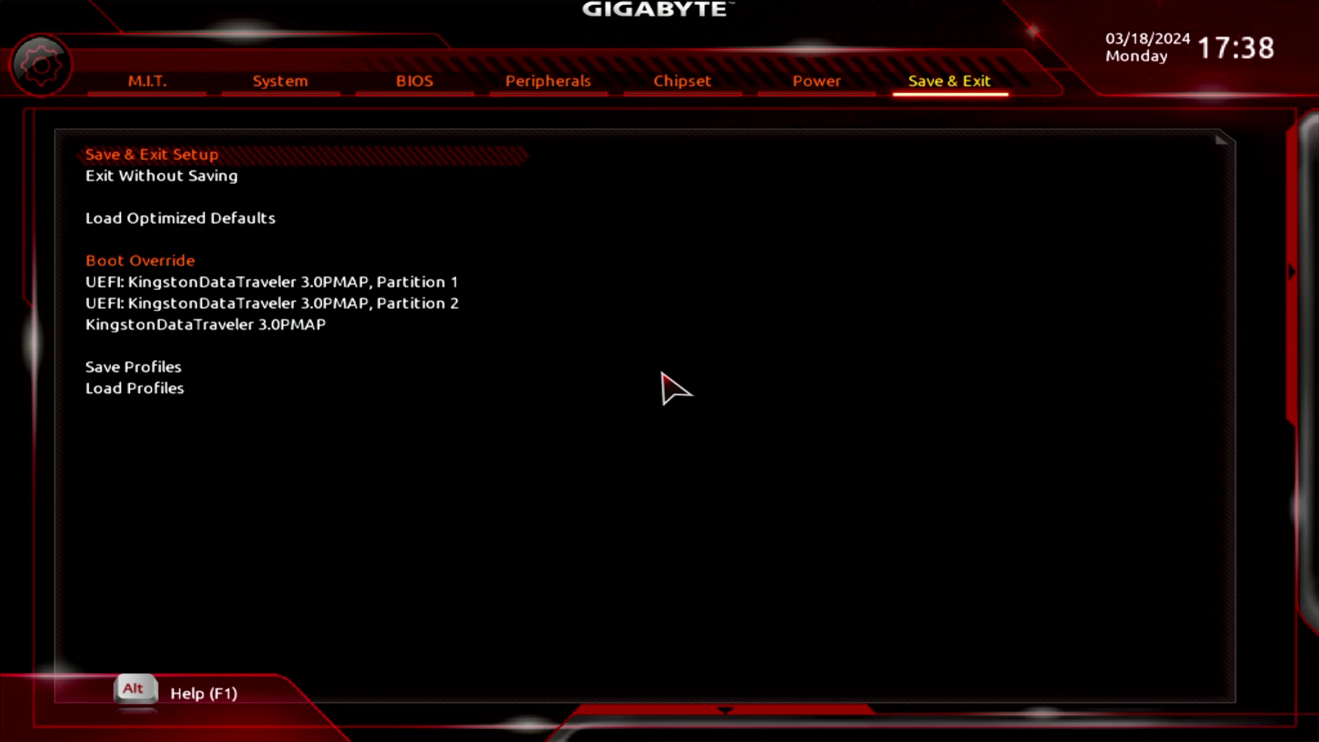
key(Return)
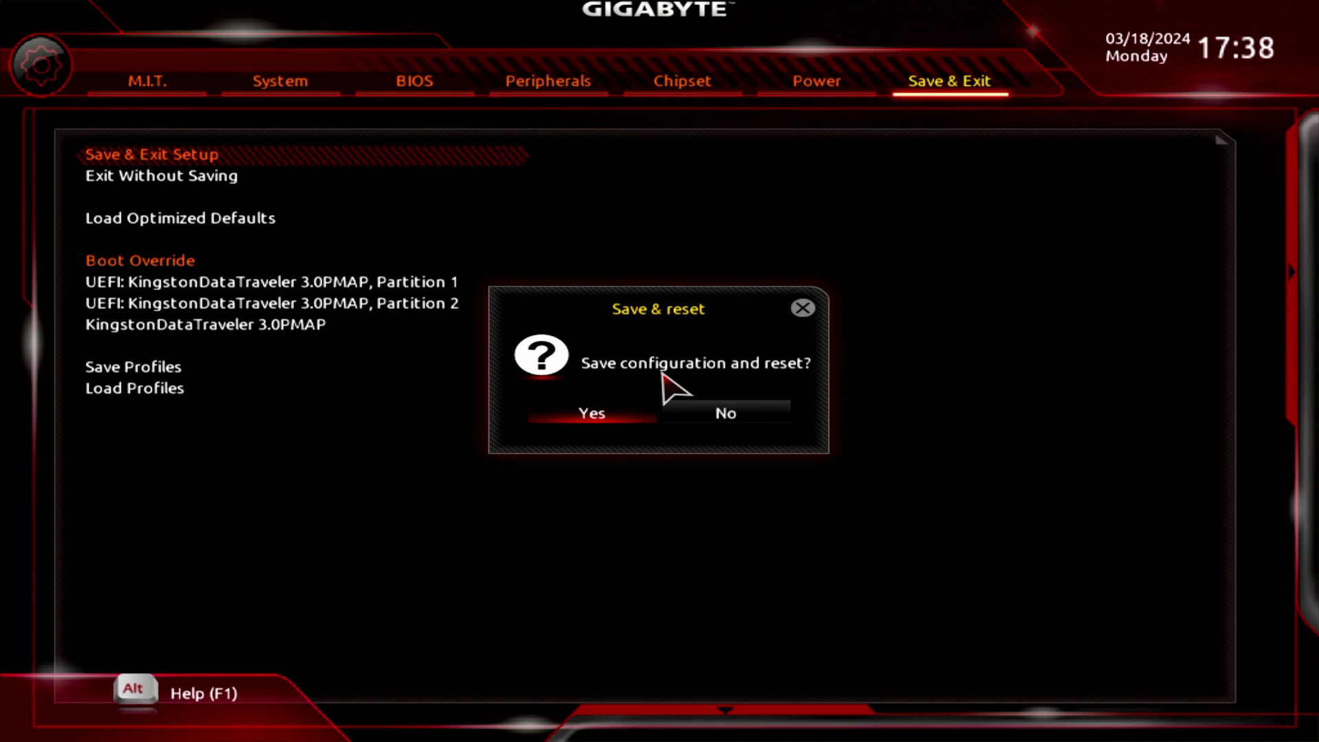